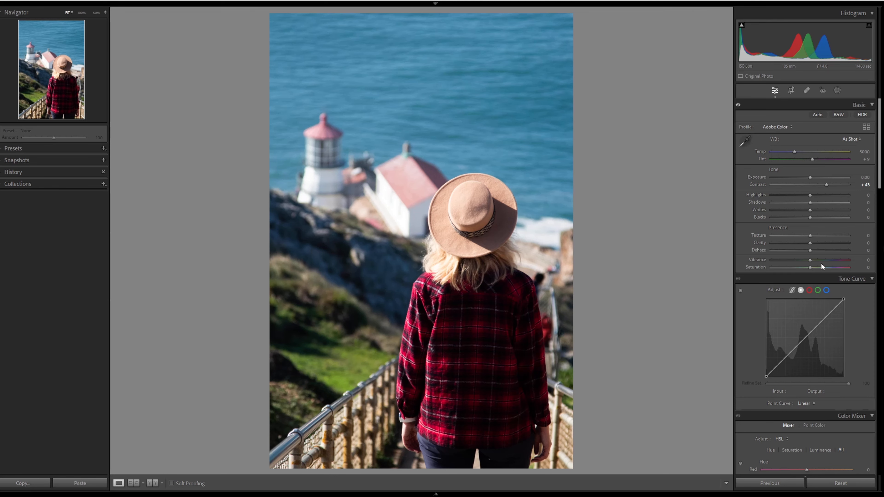
- Increase Vibrance to +22, Saturation to +27 and Clarity to +26
drag(817, 268, 819, 261)
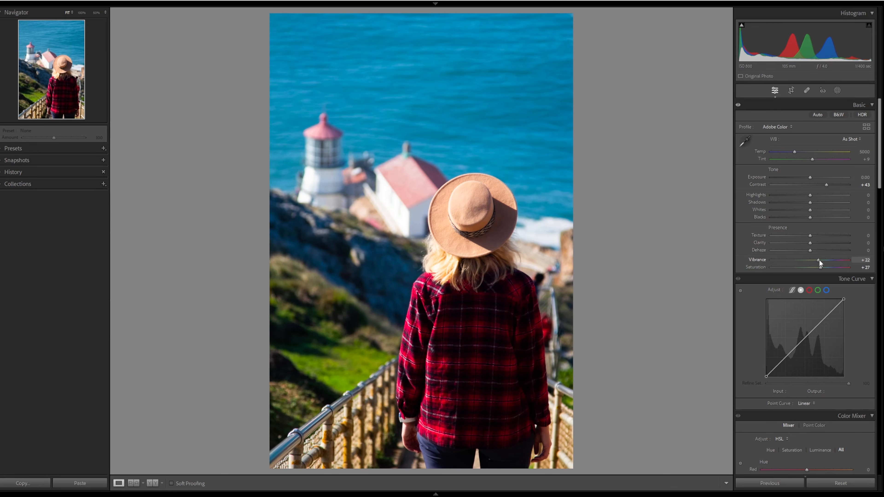
drag(810, 243, 822, 245)
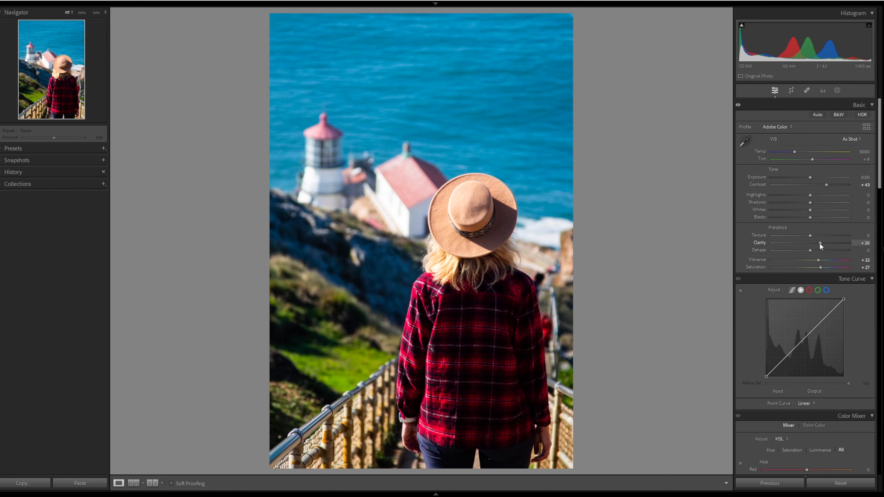
- Set Blacks to -11 and Whites to +9
drag(808, 218, 804, 218)
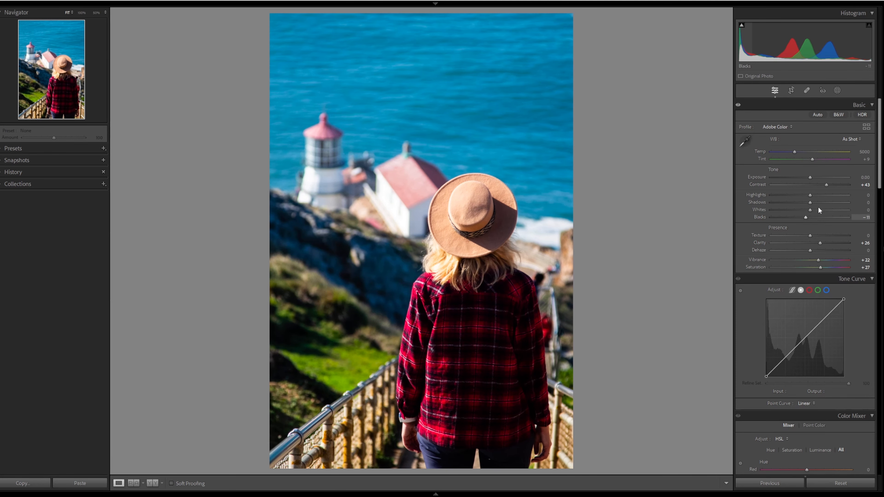
drag(810, 214, 814, 210)
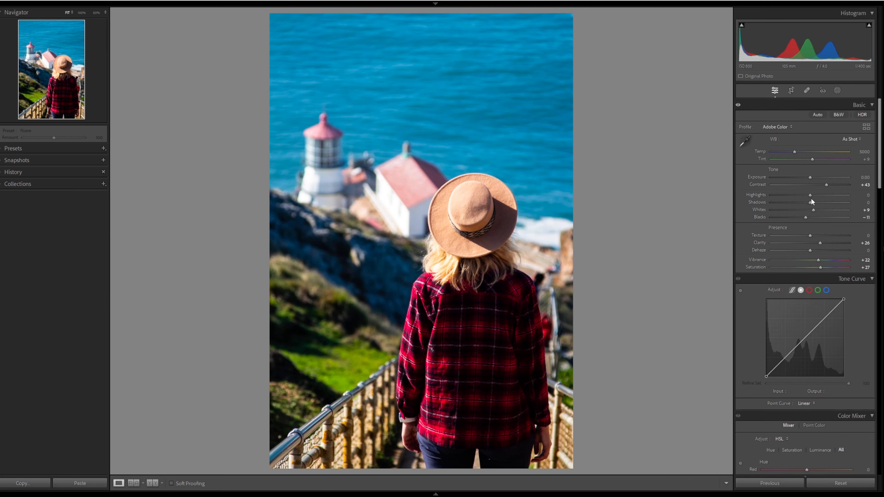
- Tint the Color Grading shadows wheel toward teal-blue, around hue 220 and saturation 69
scroll(812, 199, down, 15)
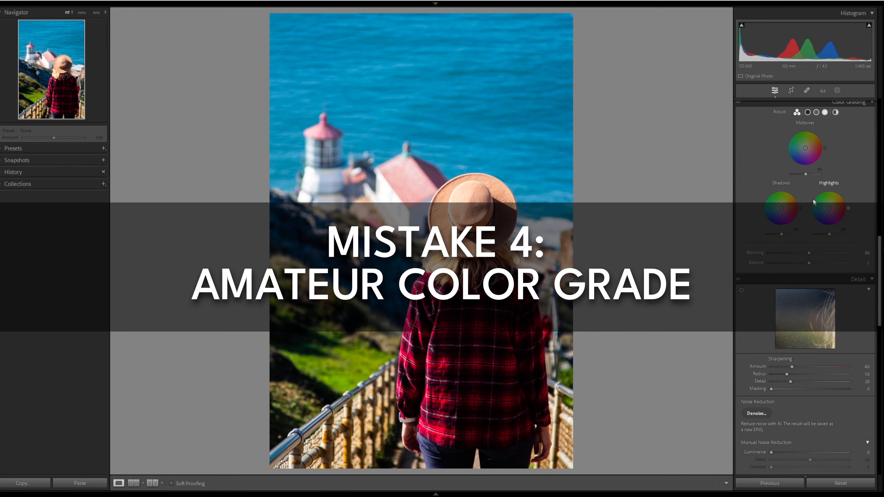
drag(829, 208, 773, 214)
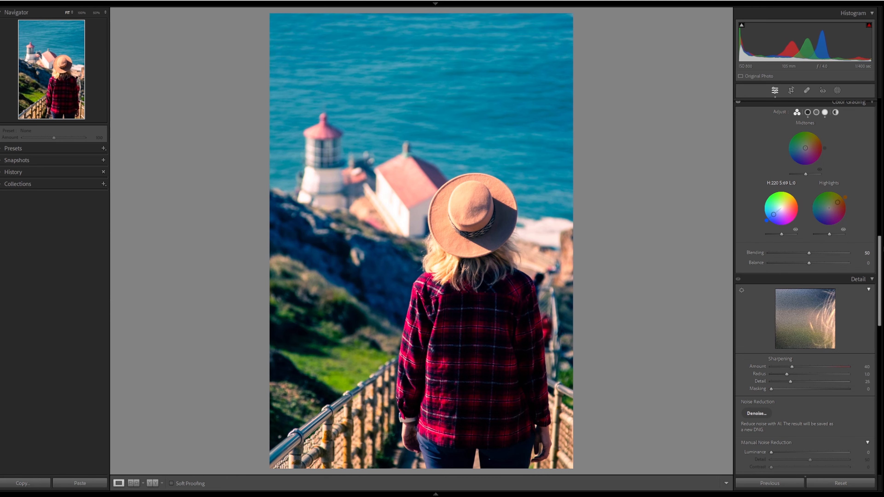
- Warm the white balance temperature to 6067 and raise Dehaze to +10
scroll(803, 209, up, 10)
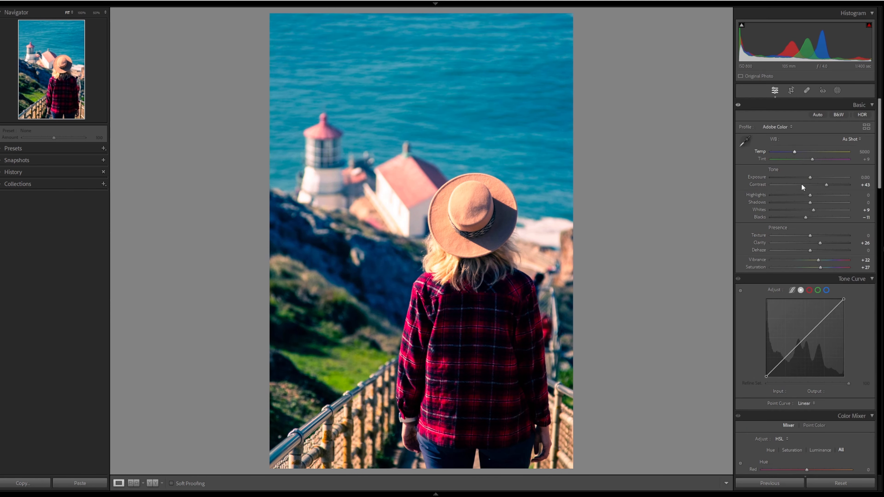
drag(796, 153, 803, 152)
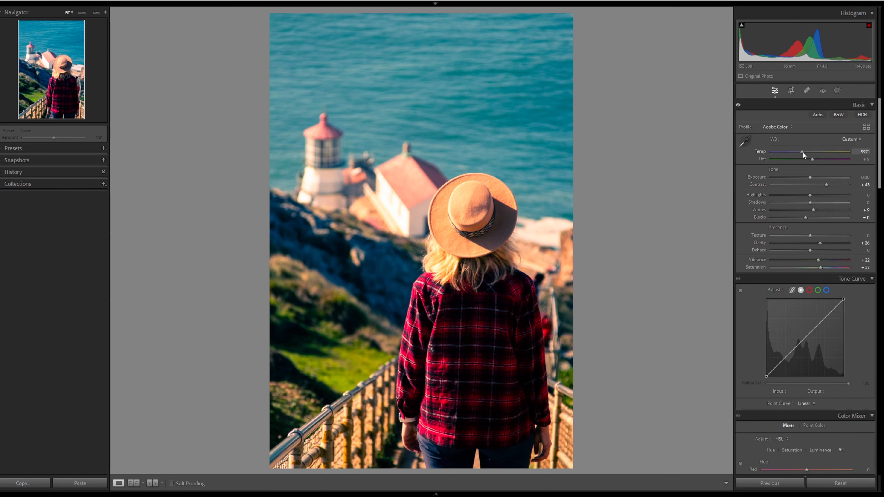
drag(803, 152, 803, 153)
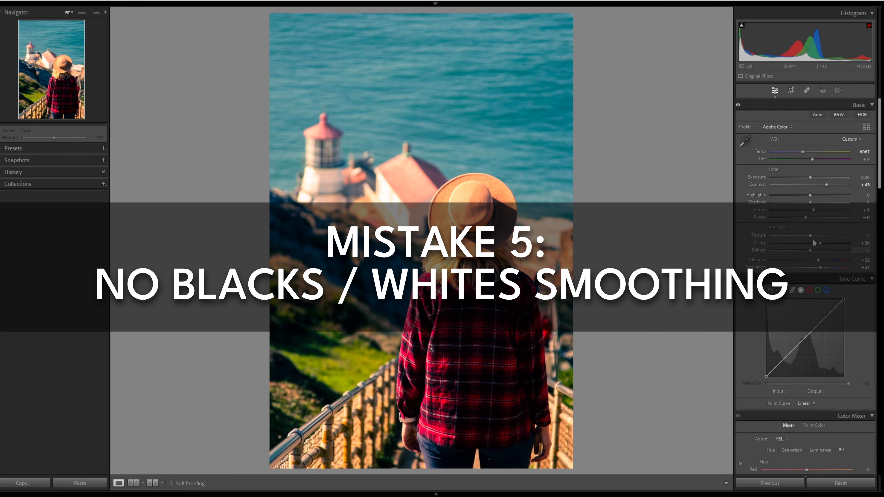
drag(810, 250, 815, 251)
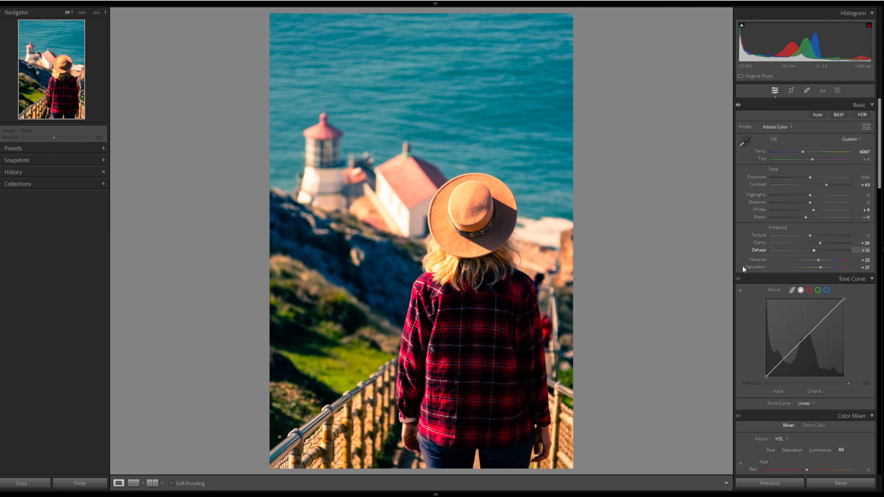
- Save the current edit as a snapshot and reset the photo to its original develop settings
click(107, 161)
right_click(440, 205)
mouse_move(455, 215)
click(564, 211)
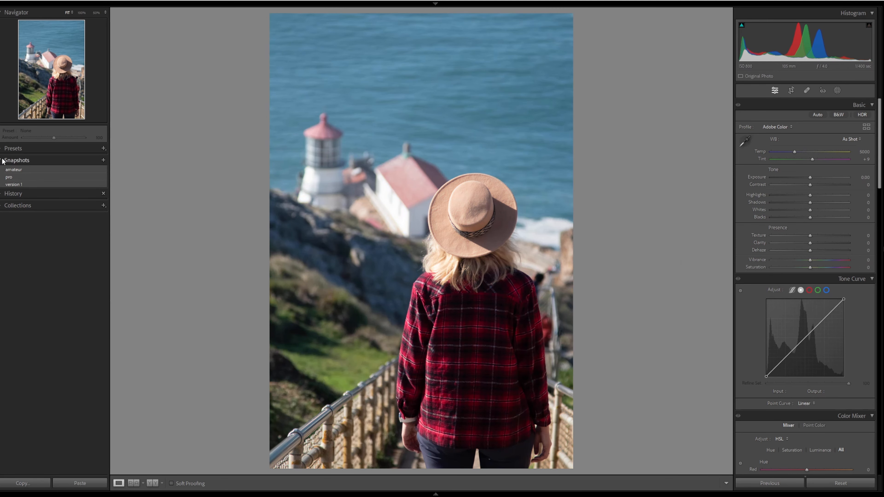
click(2, 160)
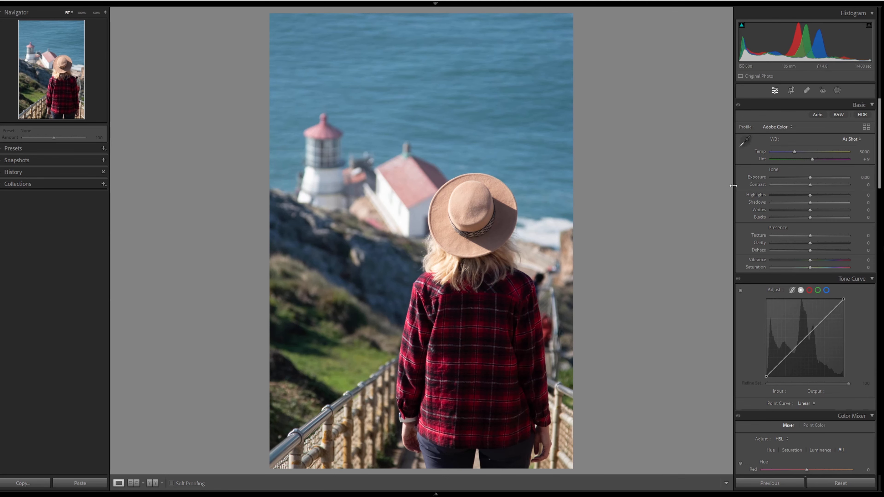
- Switch the photo to black and white and raise Exposure to +0.74
click(837, 116)
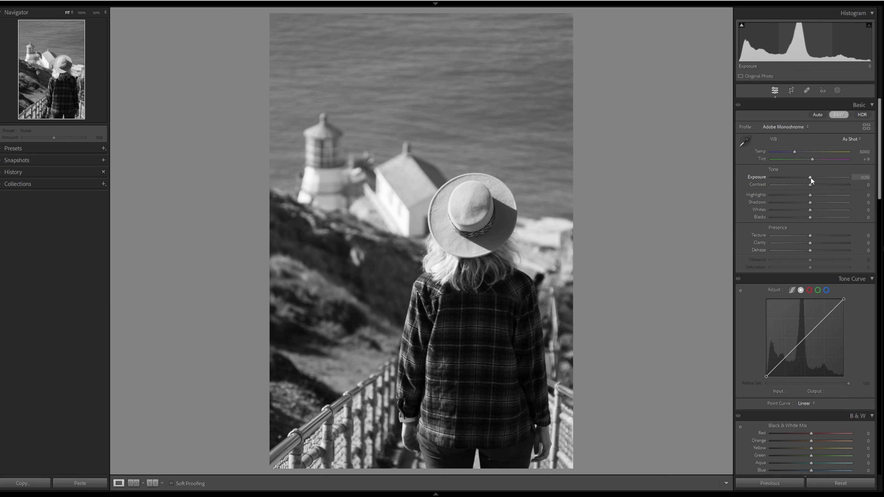
drag(812, 177, 816, 177)
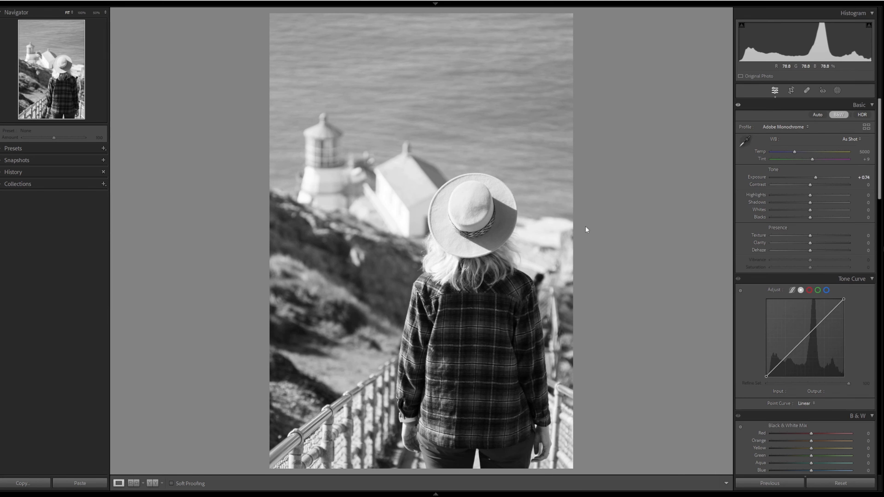
- Lower Highlights to -87, raise Shadows to +27 and Blacks to +18, and set Whites to -3
drag(791, 196, 776, 195)
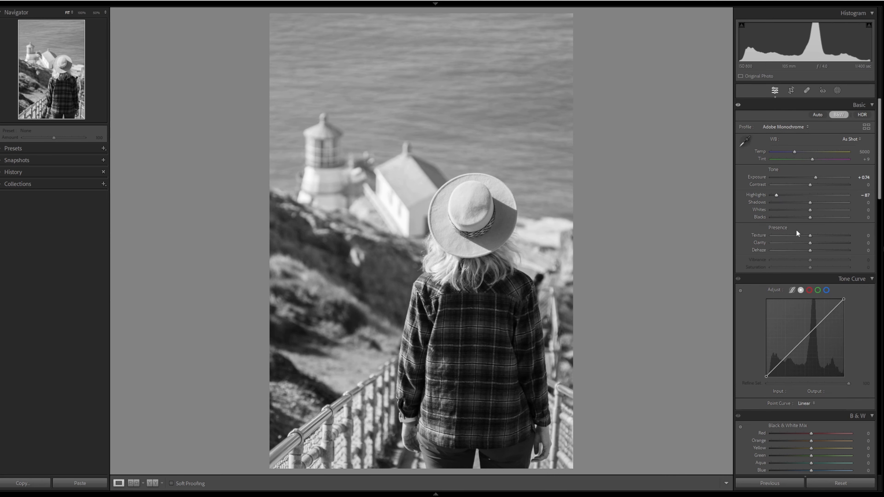
mouse_move(811, 203)
mouse_down()
mouse_move(821, 202)
mouse_move(819, 217)
mouse_up()
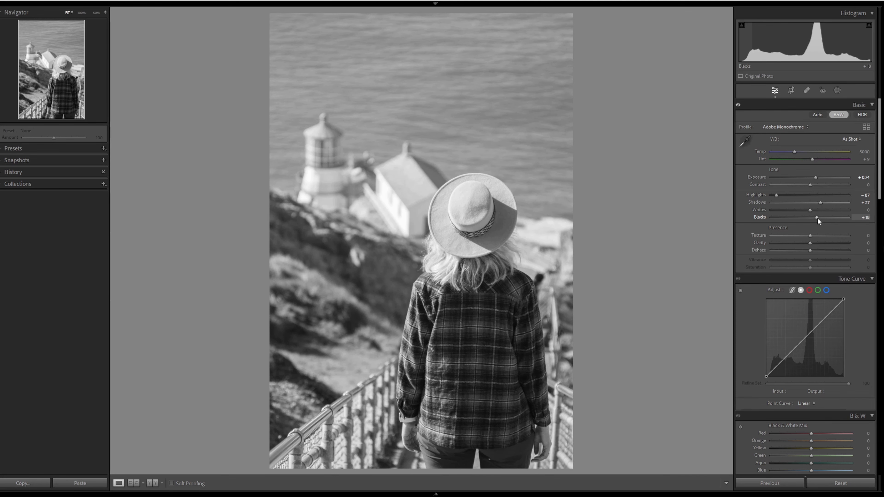
drag(810, 209, 809, 209)
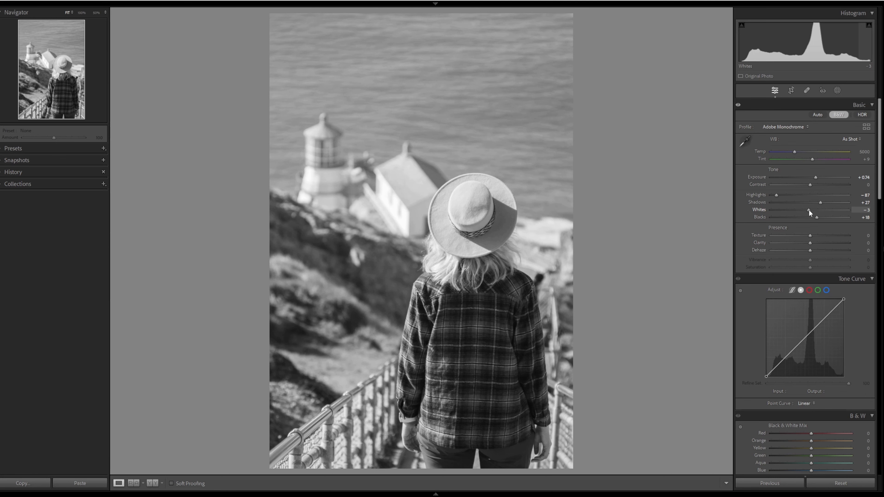
- Switch the photo back to color and lower Exposure to +0.46
click(839, 116)
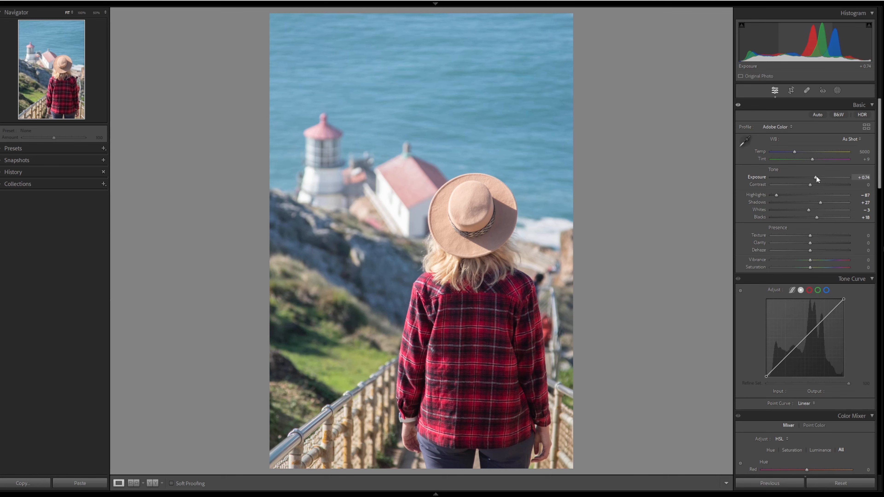
drag(816, 177, 814, 177)
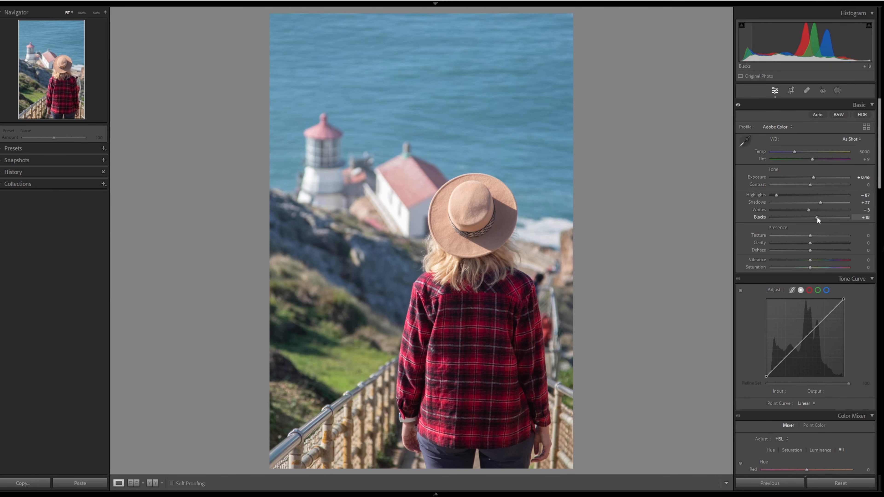
- Set Blacks to -2, Whites to +10 and Shadows to +33
drag(813, 217, 811, 217)
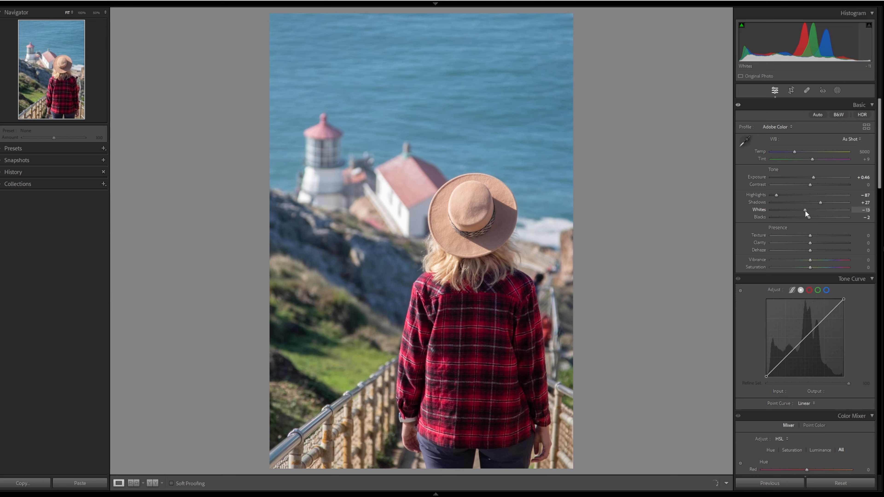
drag(806, 213, 823, 202)
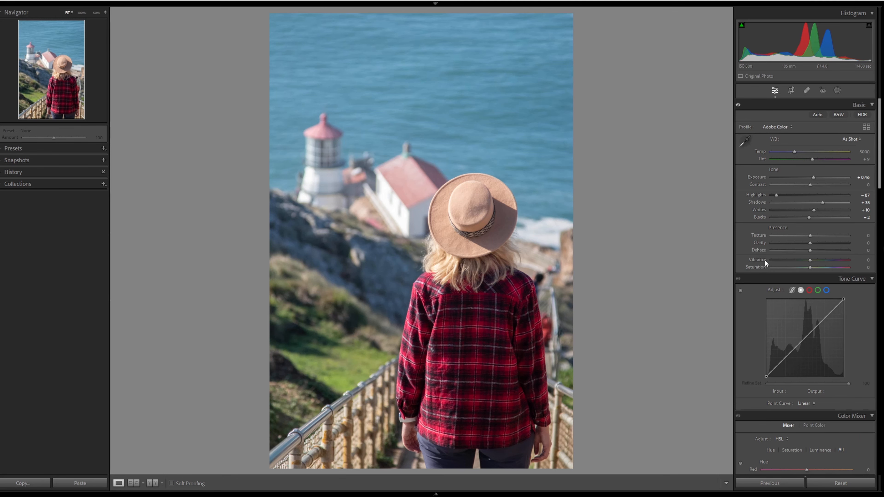
- In Calibration, raise the red, green and blue primary saturation to +25, +27 and +28
scroll(797, 259, down, 15)
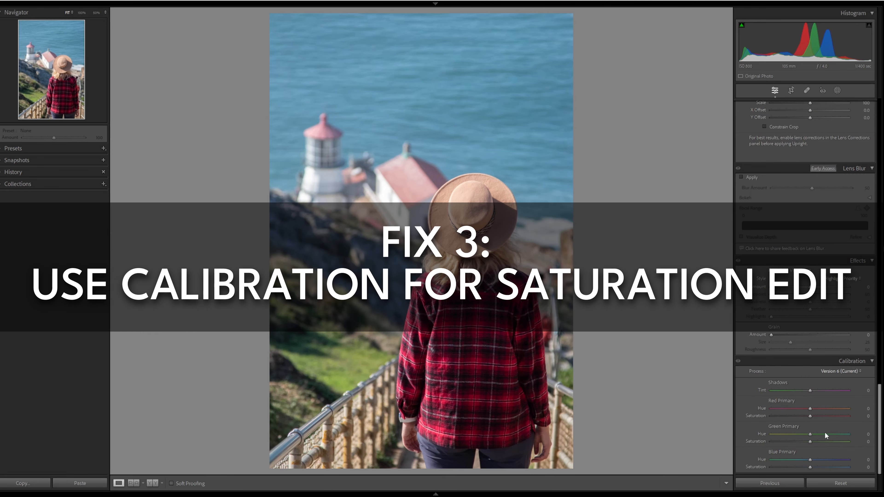
click(819, 415)
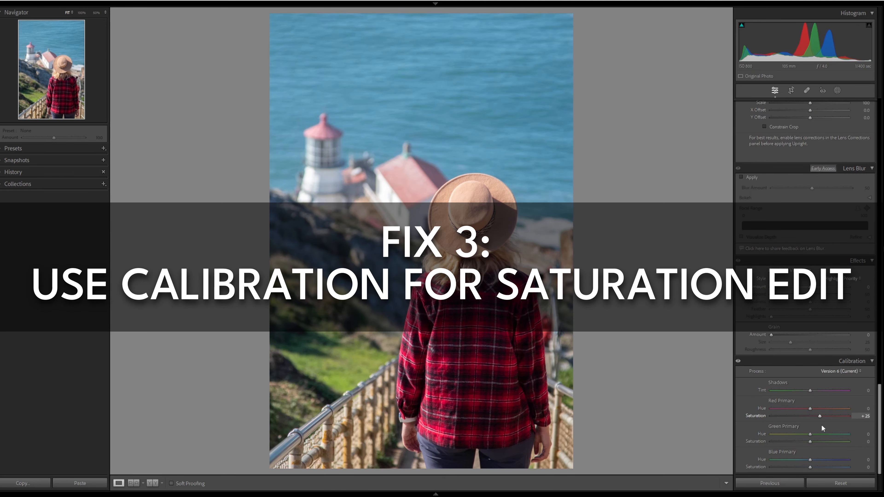
click(821, 442)
drag(819, 467, 821, 468)
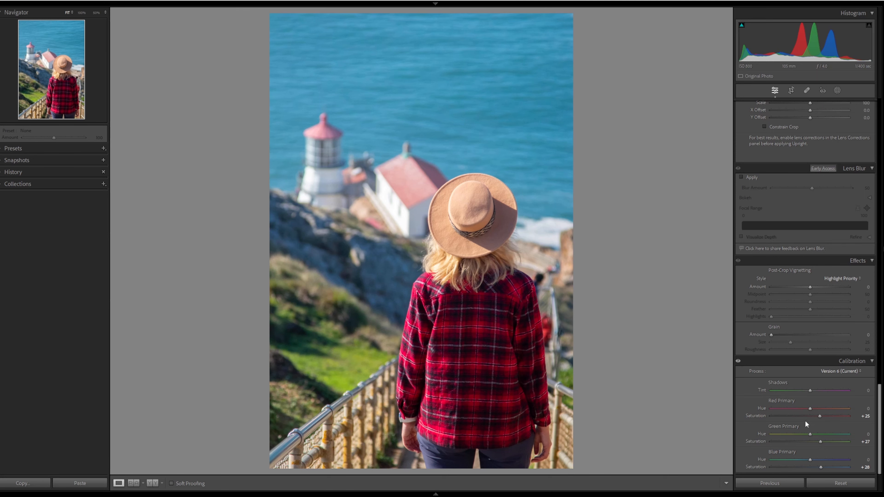
- Lower the overall Saturation to -9
scroll(805, 421, up, 20)
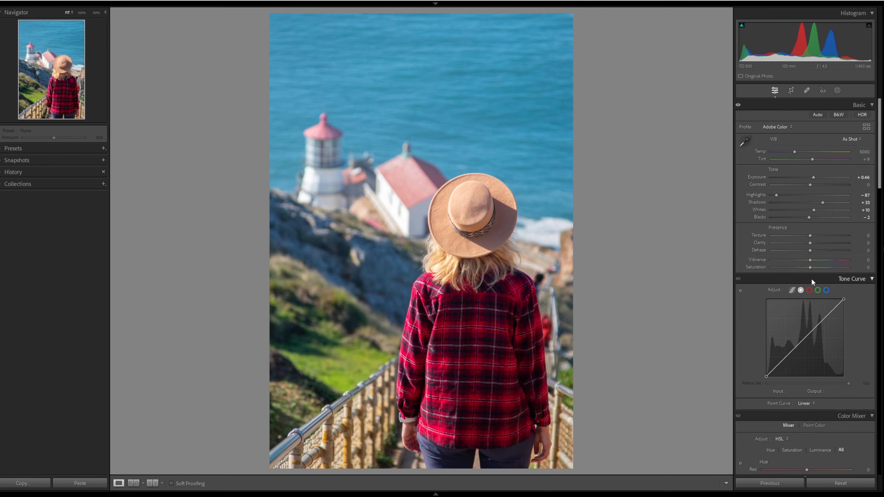
drag(807, 267, 805, 268)
- Tint the Color Grading shadows wheel blue, around hue 225 and saturation 32
scroll(806, 289, down, 10)
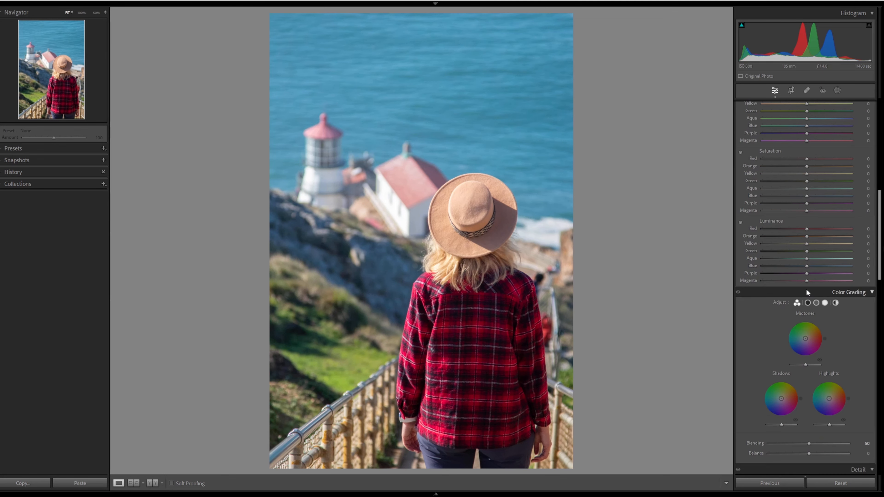
scroll(806, 288, down, 3)
drag(830, 306, 778, 306)
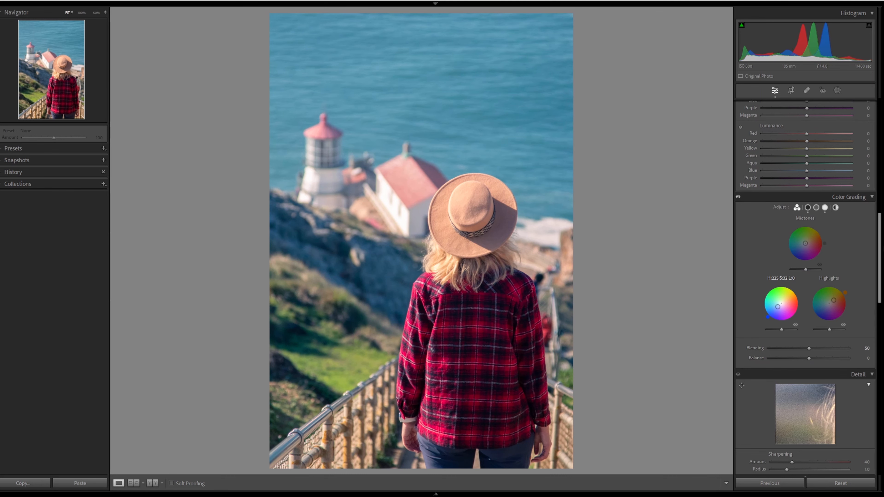
- With the targeted Saturation tool, boost the sea's aqua and blue and the shirt's red, and reduce the grass saturation
scroll(801, 281, up, 5)
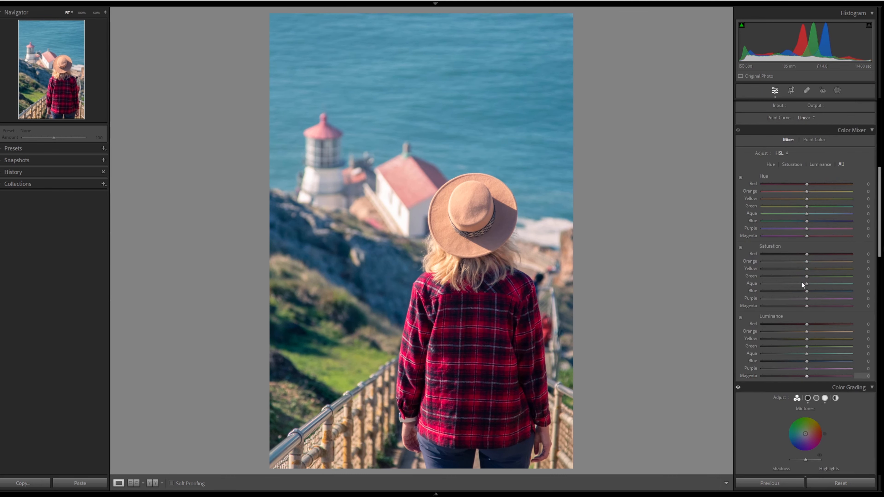
scroll(802, 281, down, 3)
click(740, 247)
drag(523, 162, 523, 151)
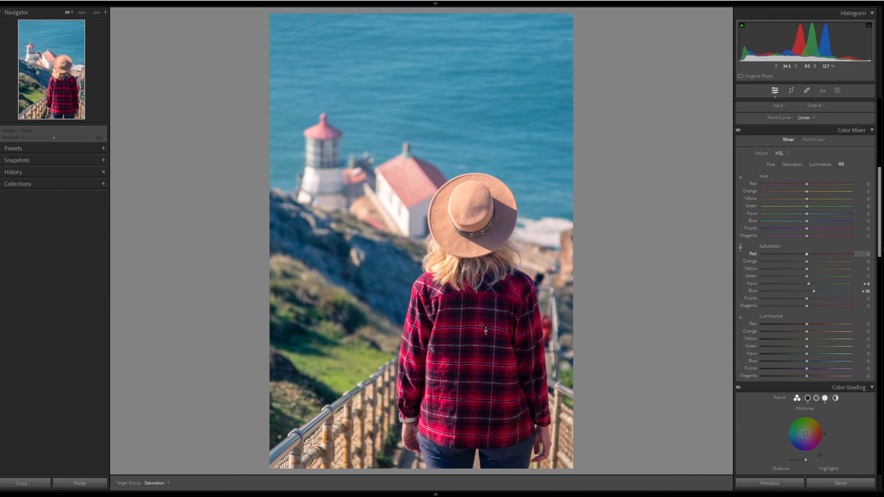
drag(466, 362, 467, 355)
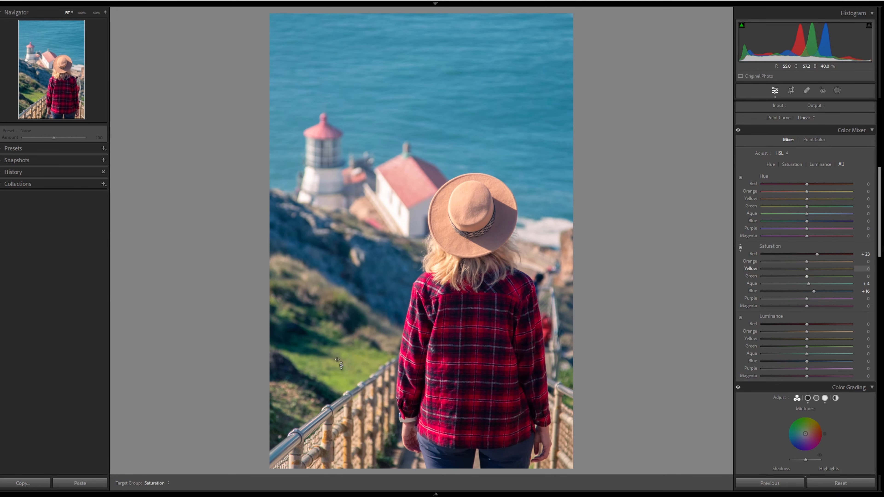
drag(364, 364, 363, 370)
- Cool the white balance temperature to about 5349
scroll(807, 255, up, 10)
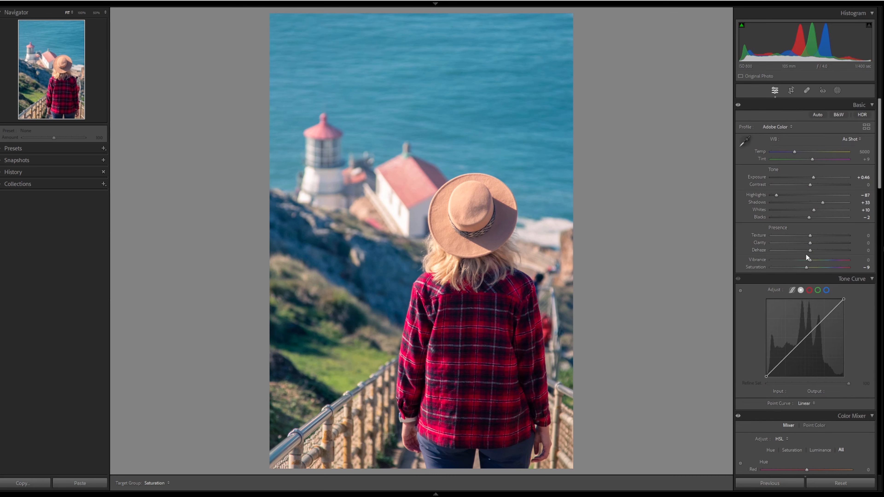
drag(795, 152, 797, 153)
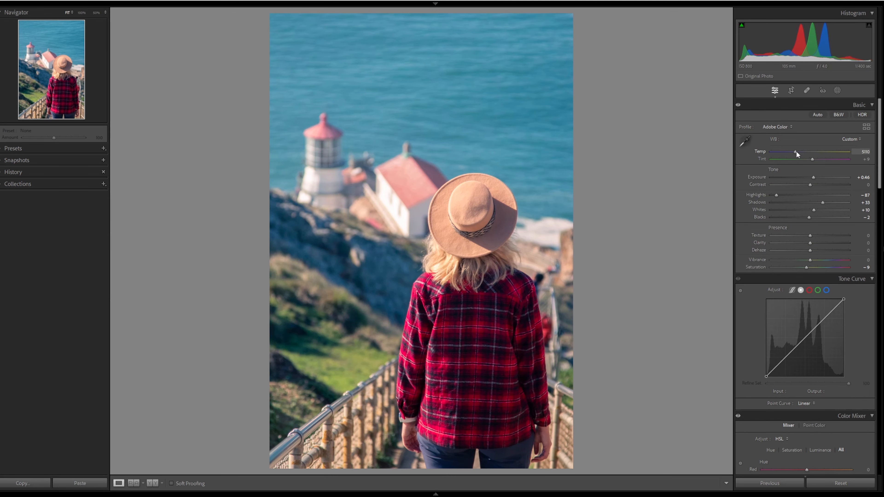
drag(797, 152, 799, 152)
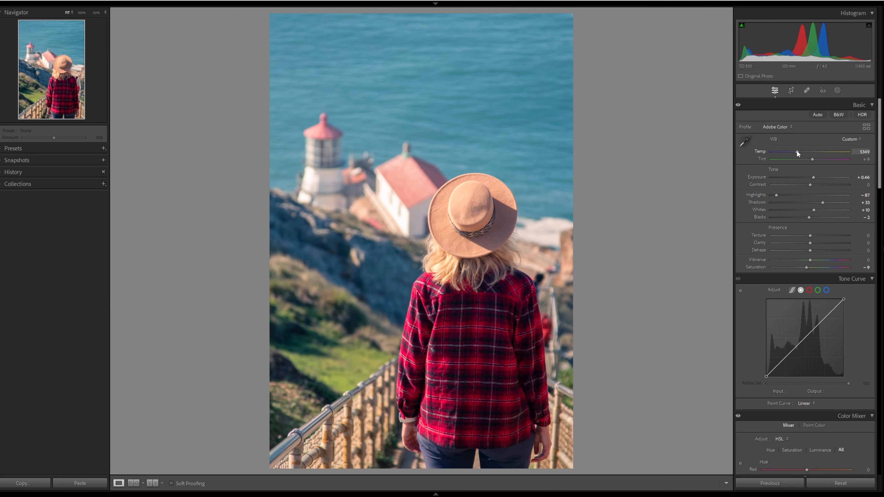
drag(797, 152, 799, 152)
- Add a new Luminance Range mask, invert it, and narrow its range from both ends
click(836, 90)
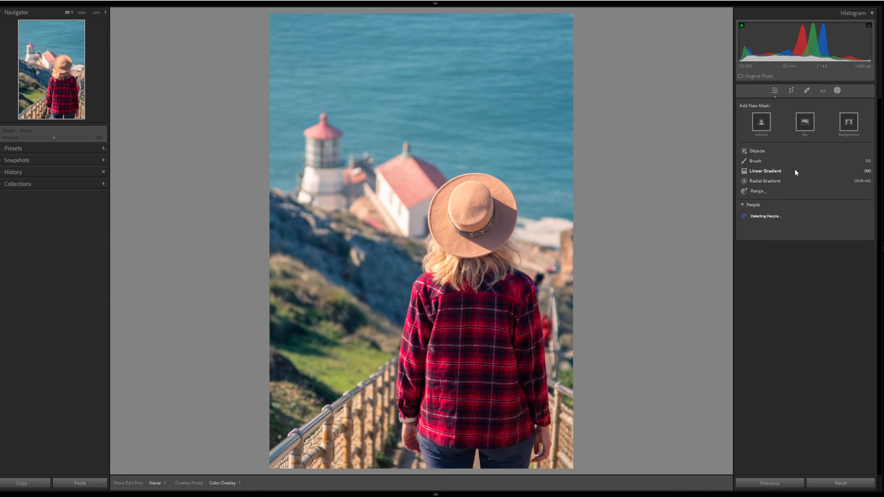
click(763, 190)
click(788, 216)
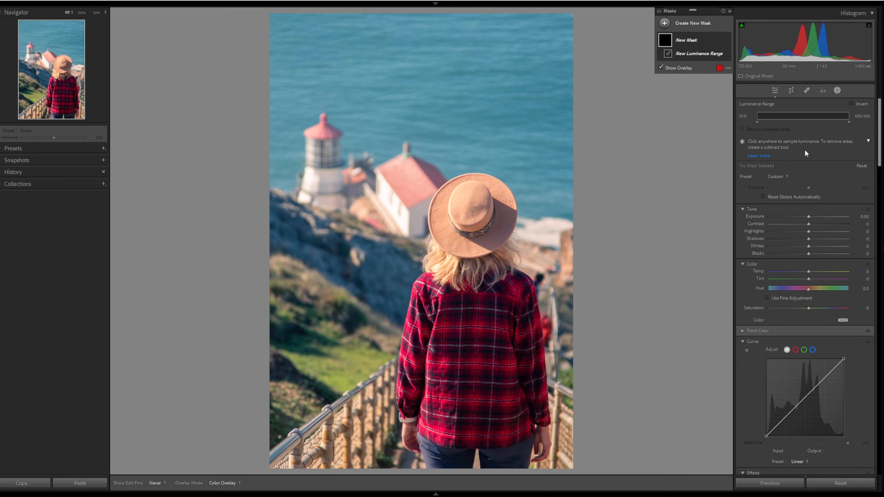
click(850, 104)
drag(758, 122, 780, 123)
drag(848, 123, 827, 123)
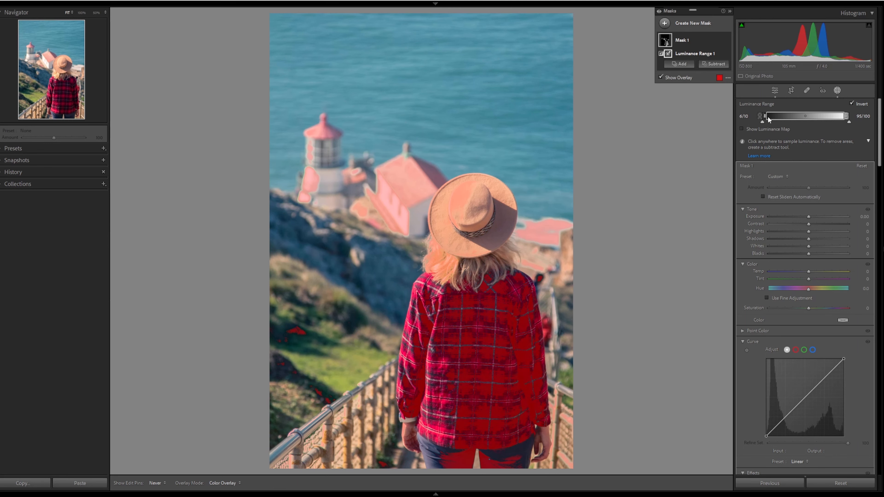
- Refine the luminance range toward the darkest and brightest tones and lower the mask's Saturation to -37
drag(768, 118, 766, 117)
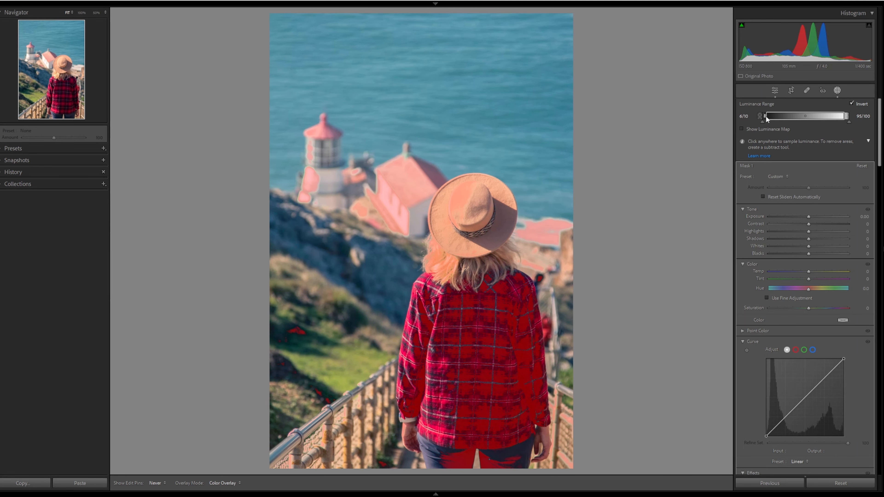
drag(767, 116, 767, 117)
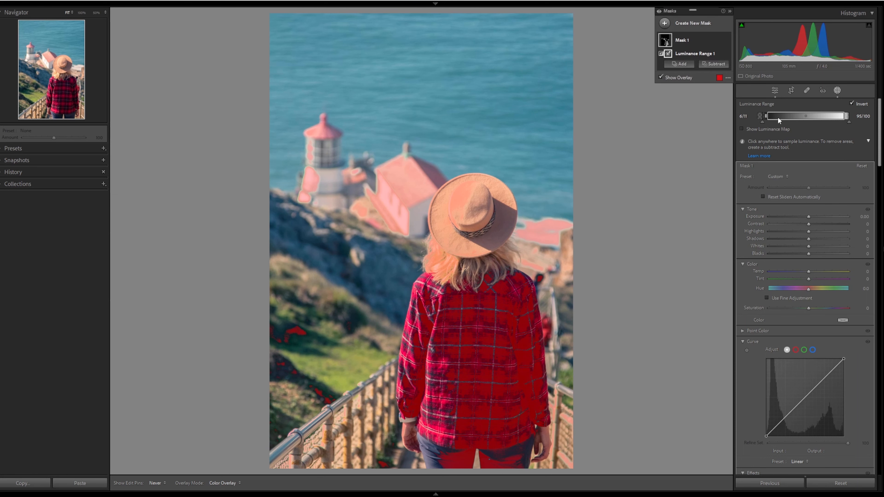
drag(845, 118, 848, 122)
drag(809, 307, 800, 307)
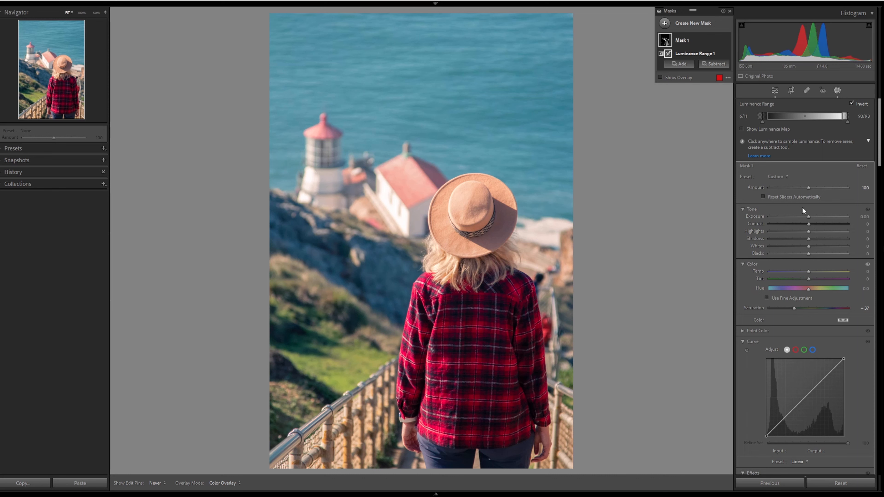
key(Escape)
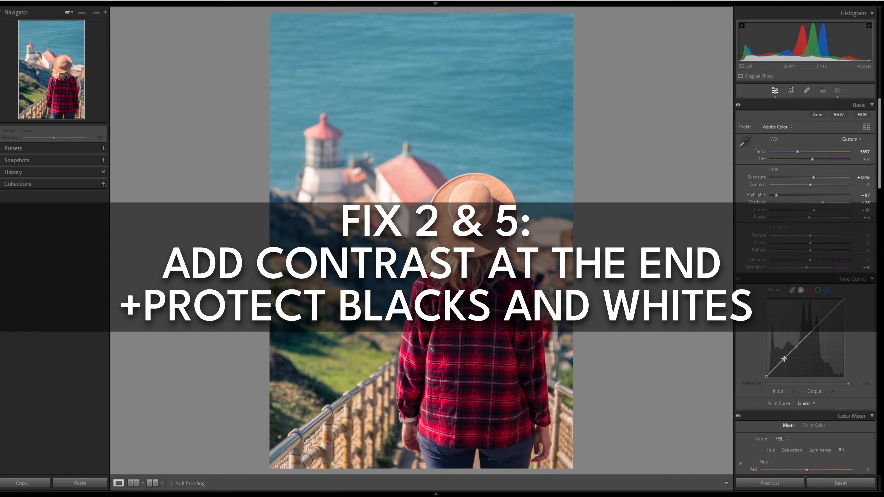
- Shape the tone curve into a gentle S-curve, lifting the black point and pulling down the white point
click(775, 367)
click(785, 359)
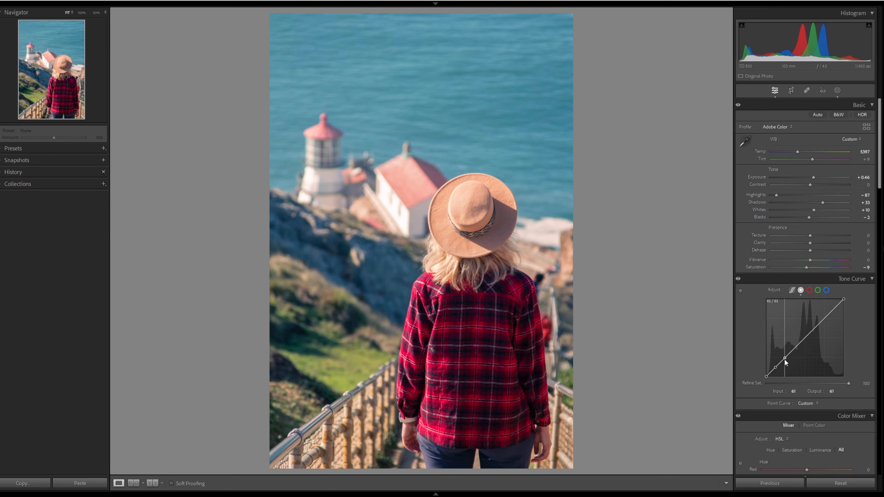
click(836, 309)
click(828, 316)
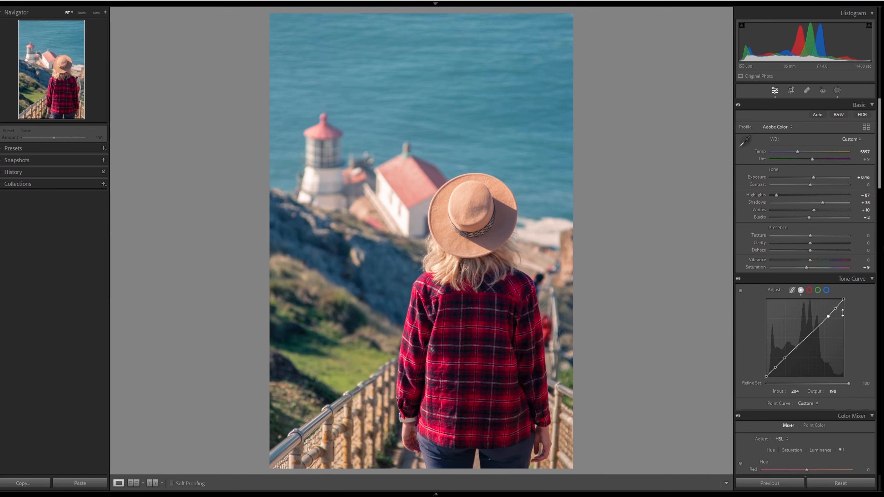
click(784, 358)
drag(844, 299, 849, 304)
drag(766, 376, 764, 375)
- Raise the Contrast to +12
drag(812, 185, 815, 186)
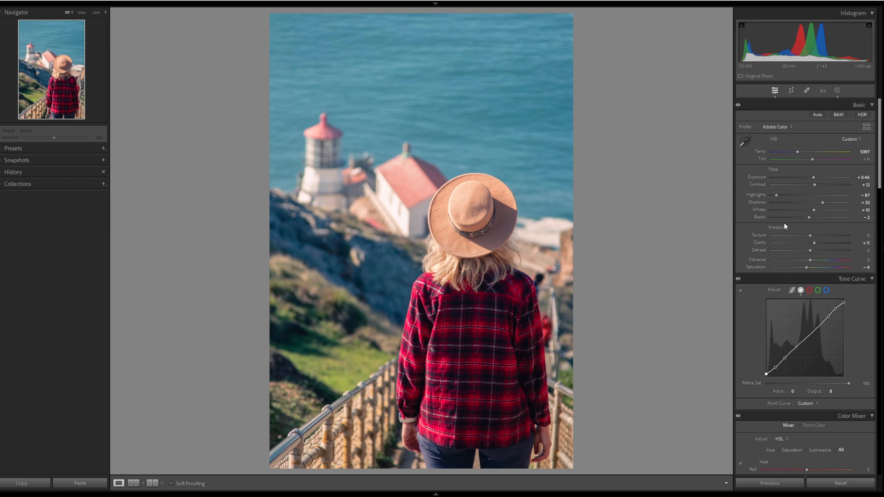
scroll(784, 224, down, 3)
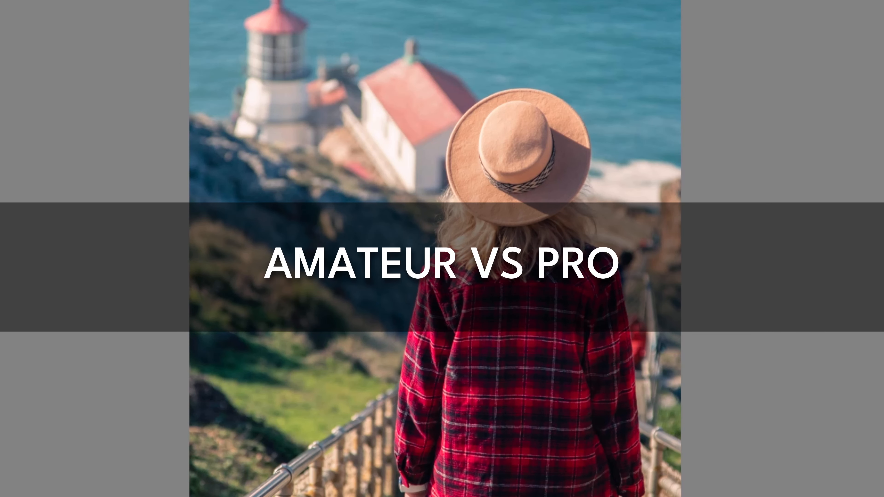